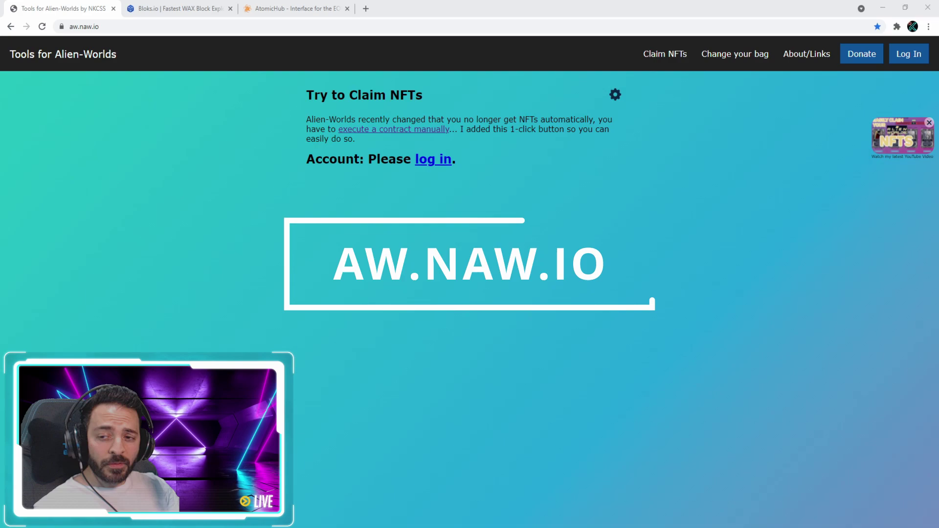
Log in to Tools for Alien-Worlds with the WAX Cloud Wallet
click(443, 159)
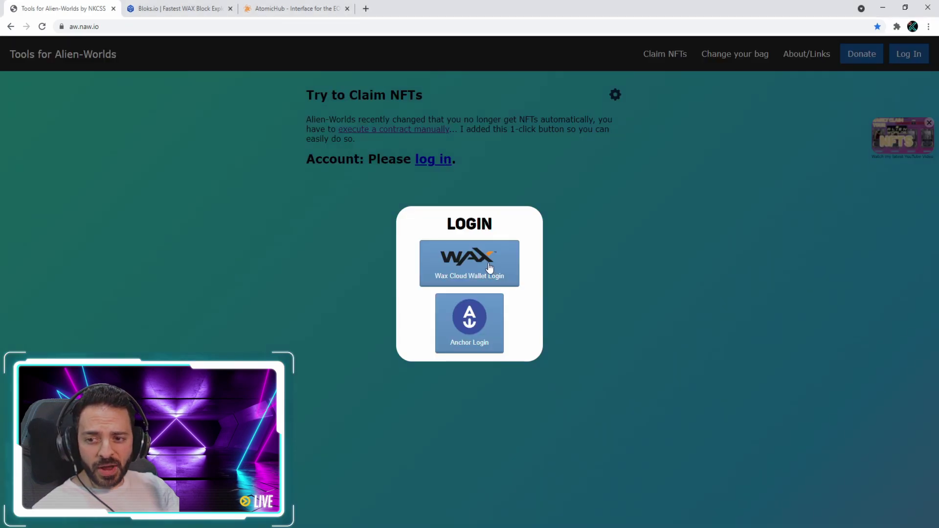
click(488, 267)
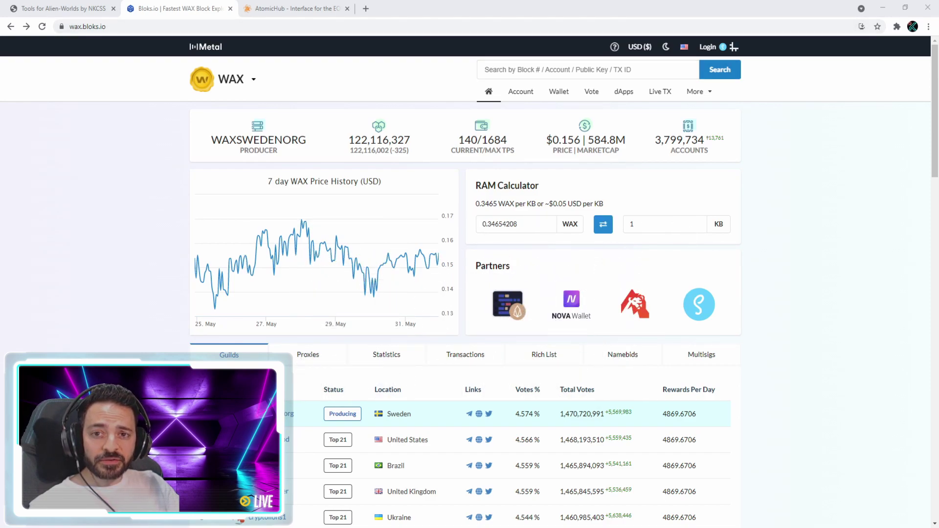
Sign in to Bloks.io and open the Actions list of the m.federation contract
click(709, 47)
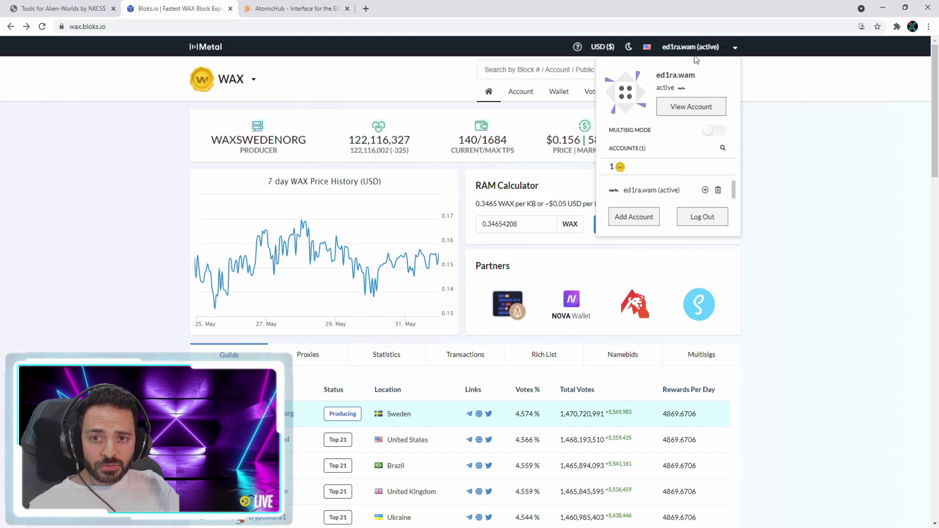
click(692, 52)
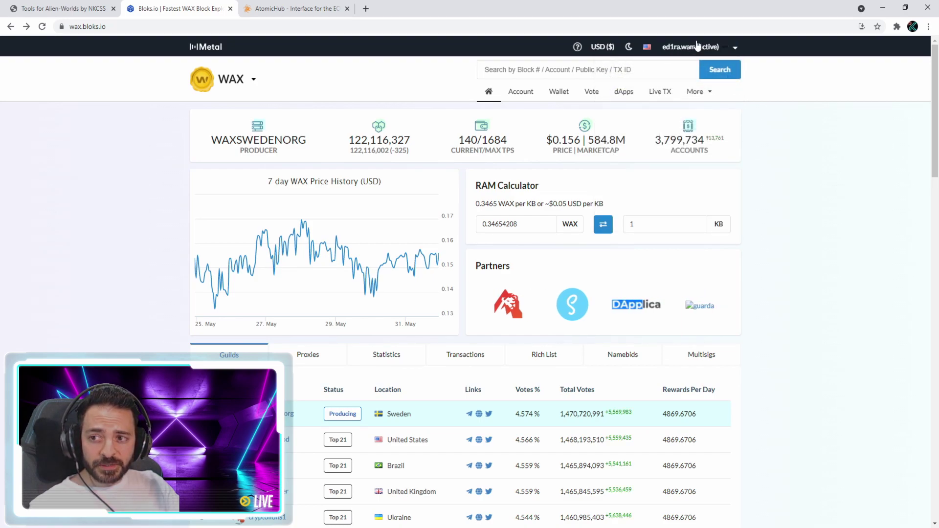
click(567, 64)
text(m)
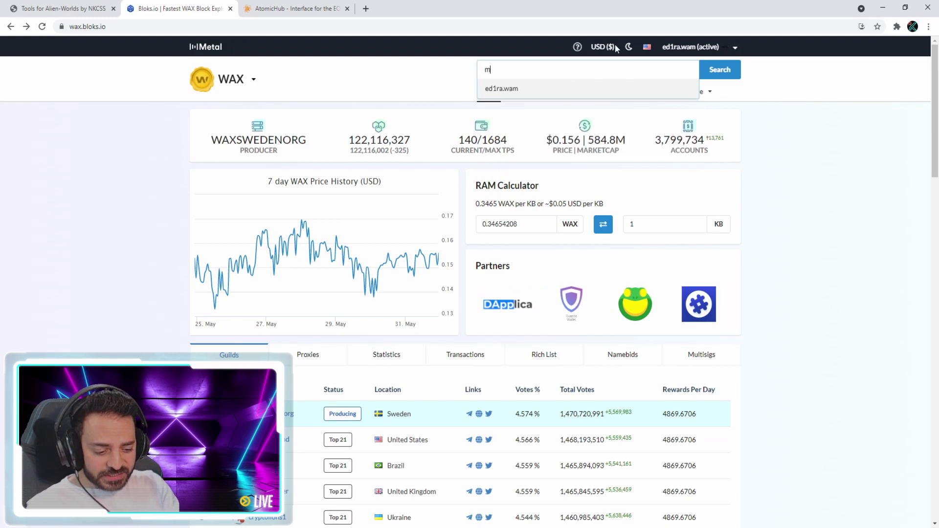
text(.federation)
key(Return)
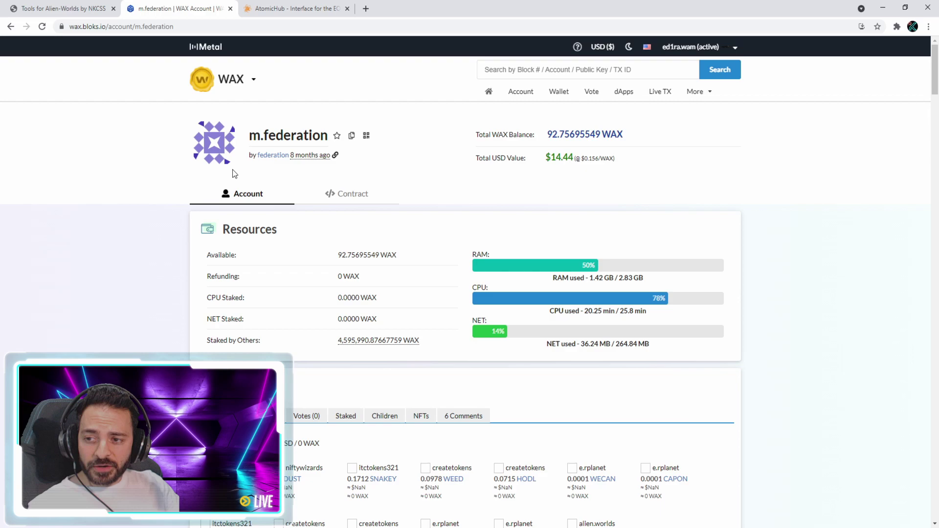
click(360, 196)
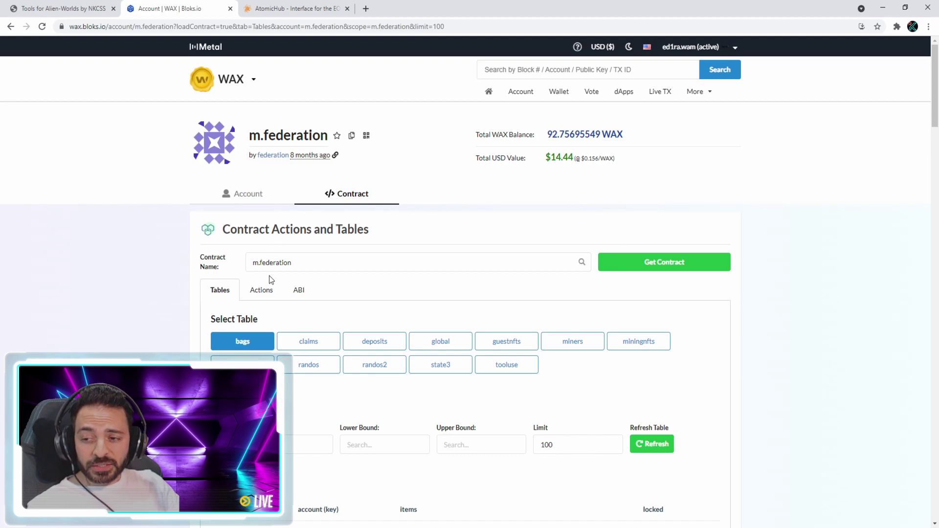
click(267, 294)
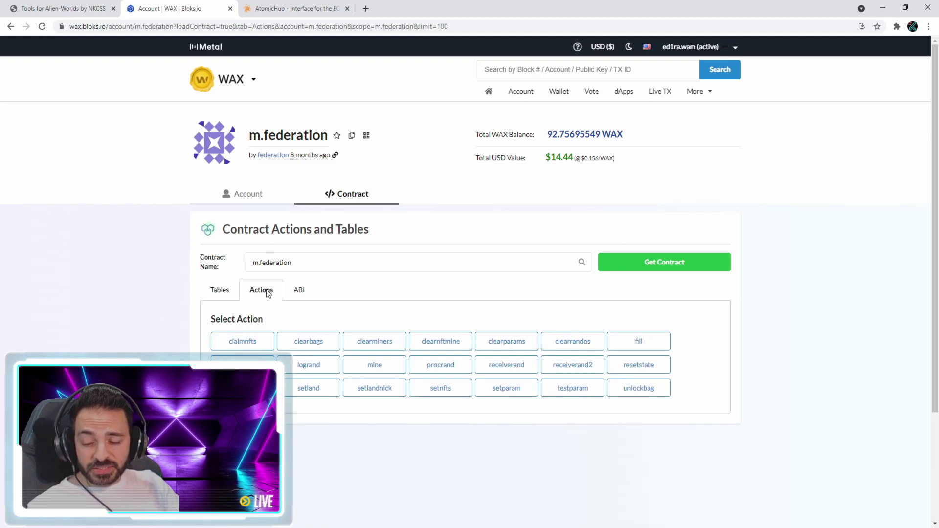
Open the claimnfts action form on m.federation and scroll through it to submit
click(250, 345)
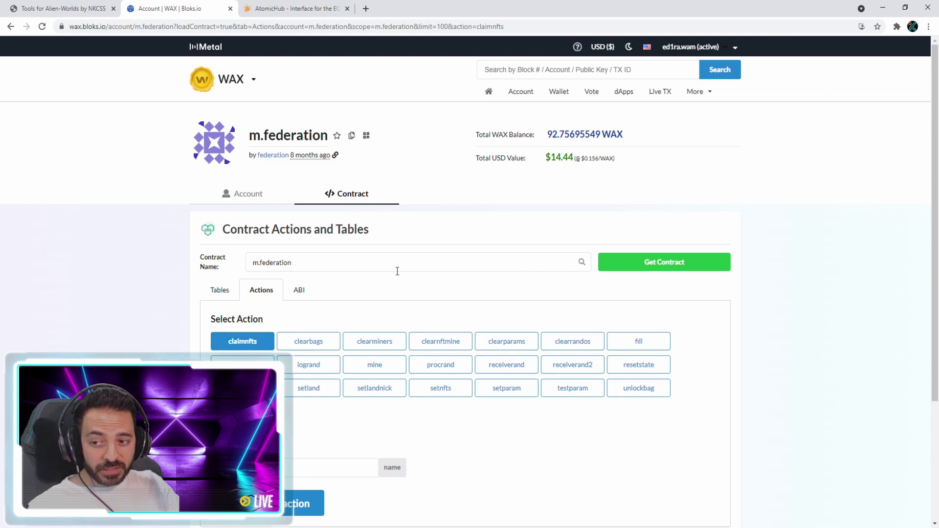
scroll(409, 244, down, 1)
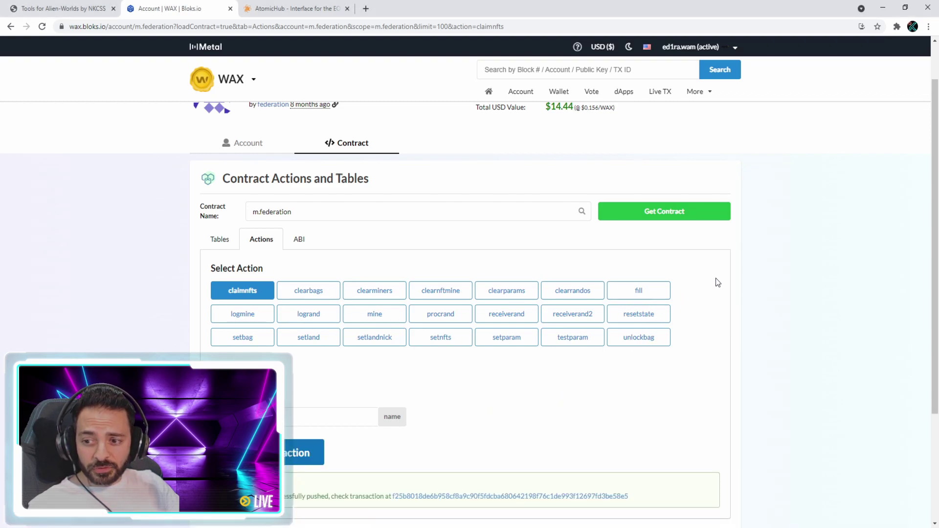
scroll(343, 480, down, 1)
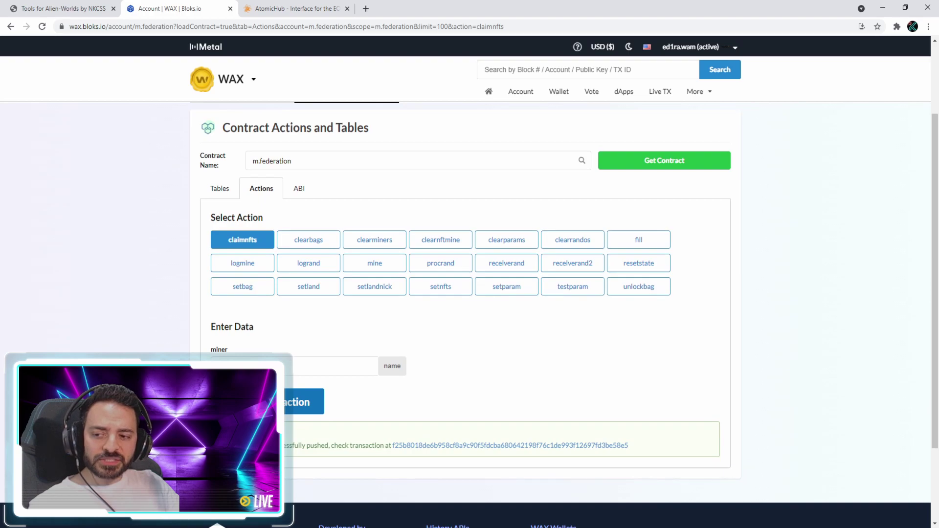